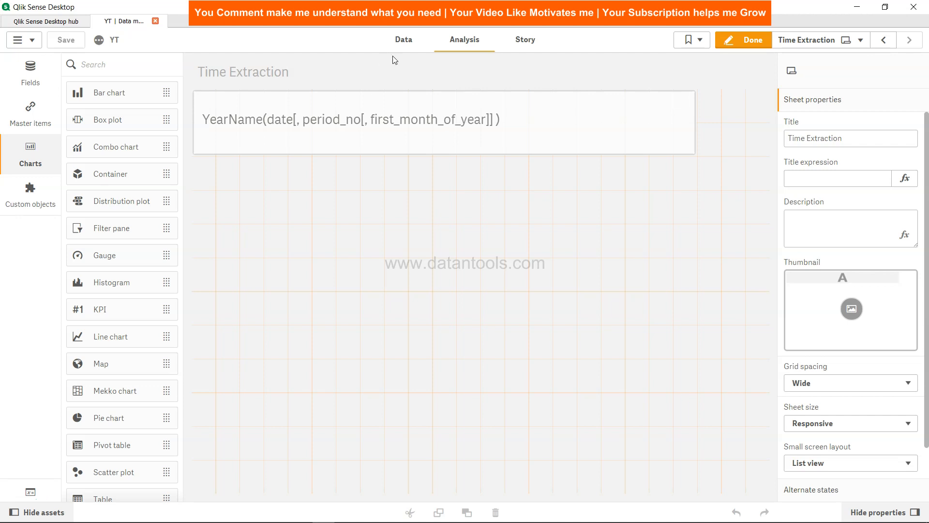
- In the Date Functions load script, start a year_name table below the TempTable inline load with a Load statement taking all fields (*)
click(404, 40)
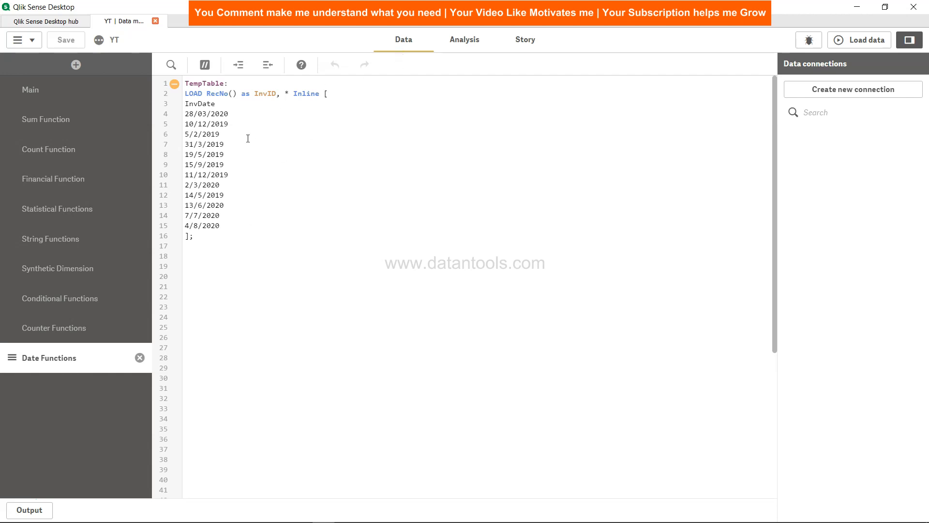
drag(185, 103, 227, 222)
click(227, 222)
key(Return)
key(Return)
text(year_nam)
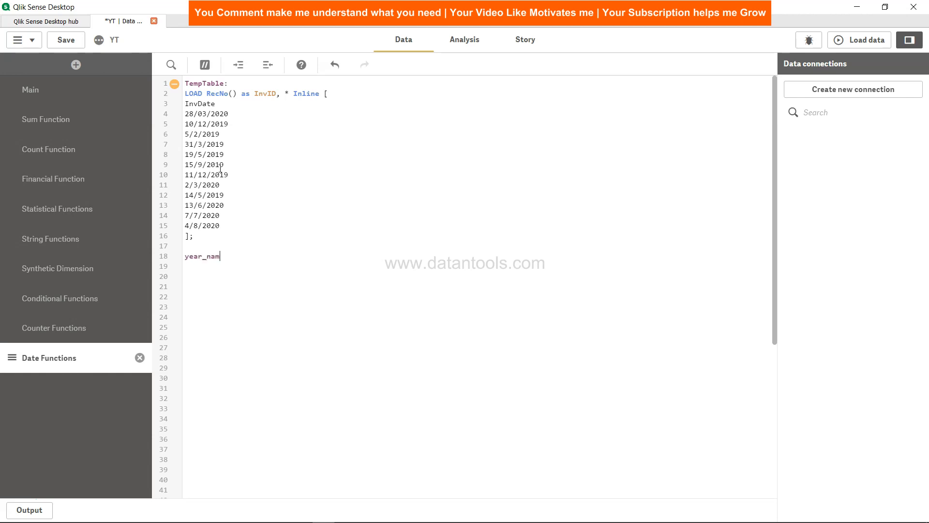
text(e:)
key(Return)
text(Load )
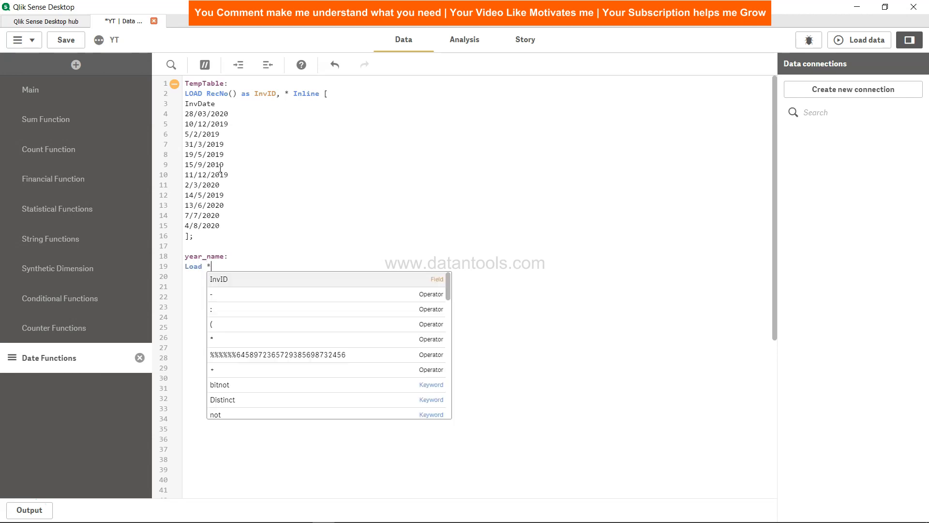
text(* ,)
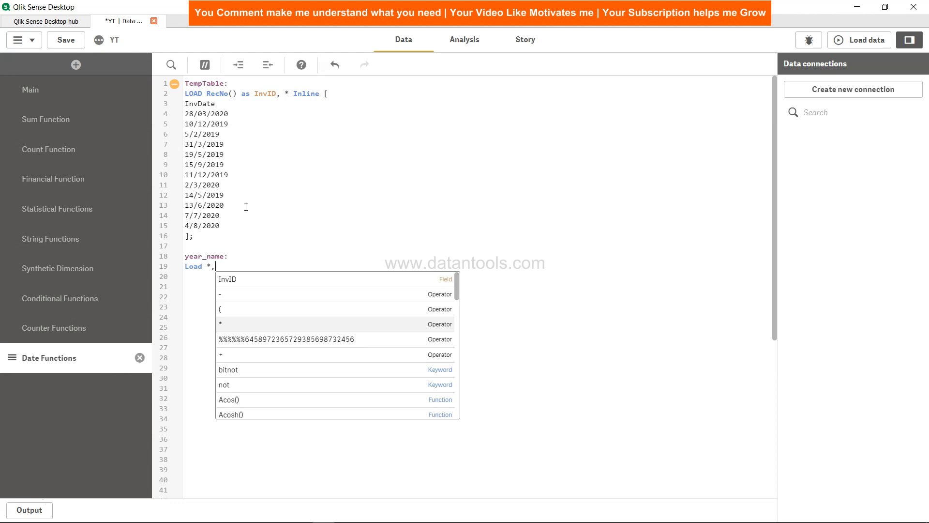
- Add an open YearName( function call after the asterisk in the year_name Load statement and save the script
text(Yea)
key(Down)
key(Down)
key(Down)
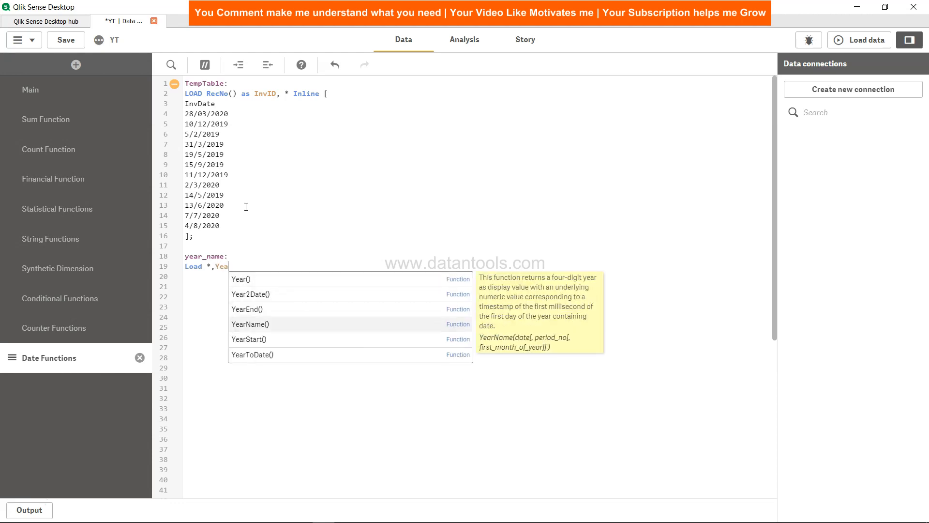
key(Return)
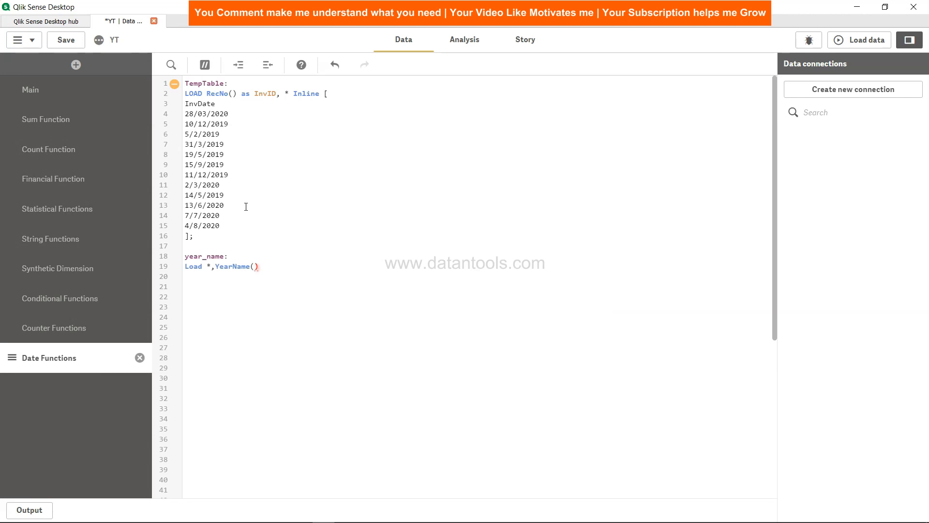
key(BackSpace)
key(Delete)
text(()
click(71, 41)
- Check the YearName syntax on the Time Extraction sheet and complete the statement as YearName(InvDate) as Year_name Resident TempTable;
click(460, 40)
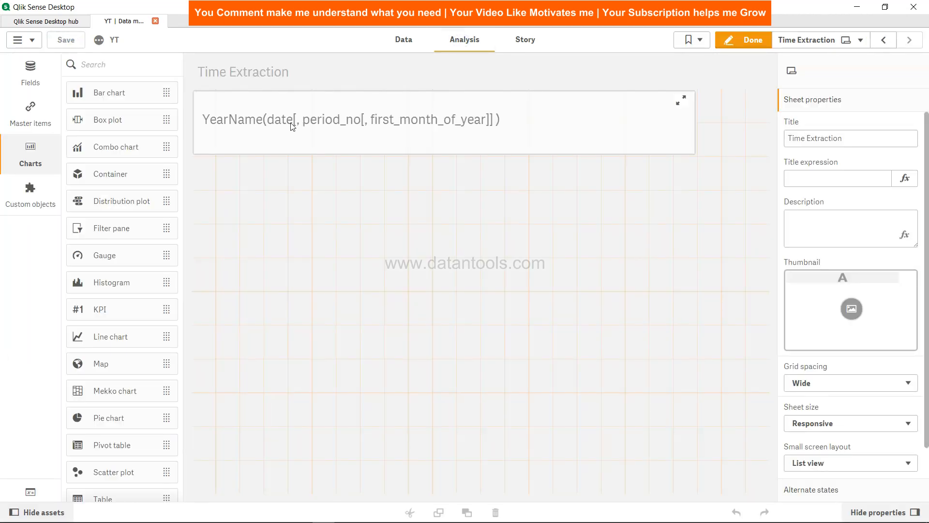
click(408, 46)
click(280, 266)
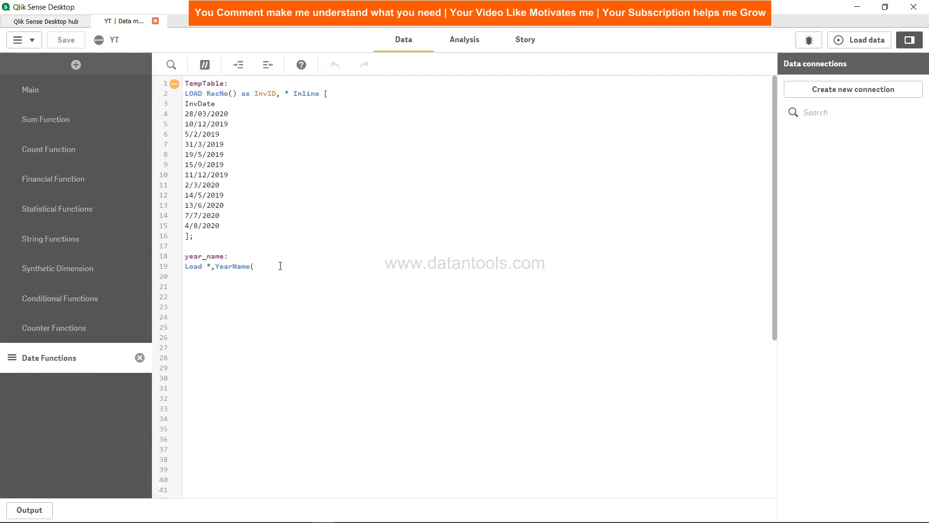
text(InvDate) as Year_name Resident )
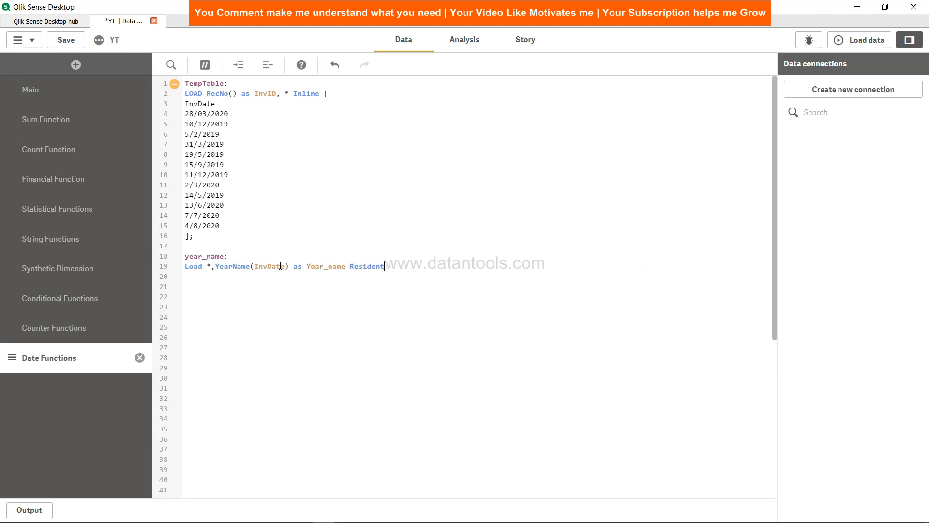
text(T)
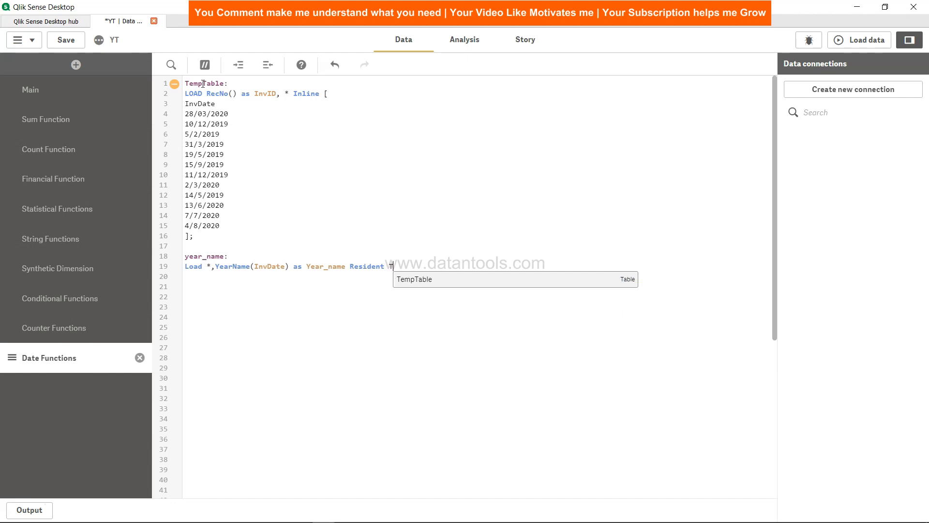
text(empTable;)
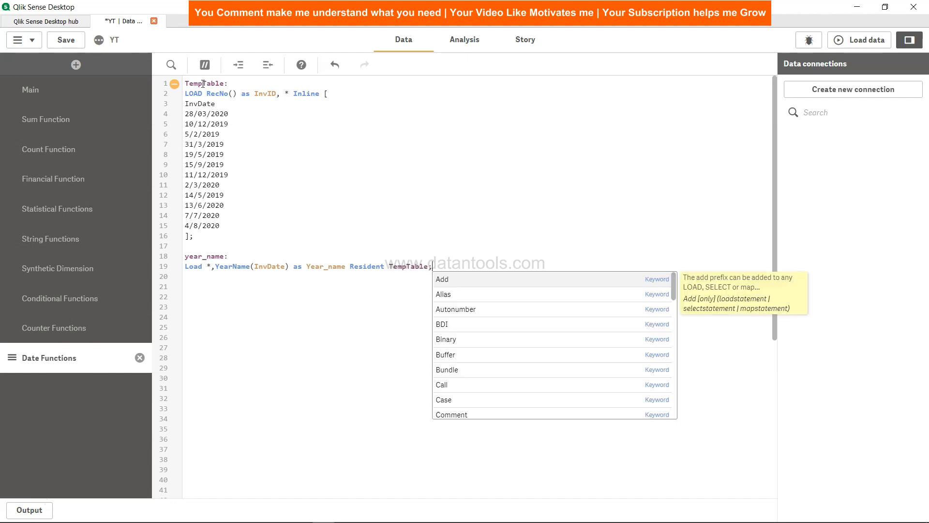
key(Escape)
- Add the statement Drop Table TempTable; below the year_name load, separated by a blank line
key(Return)
key(Return)
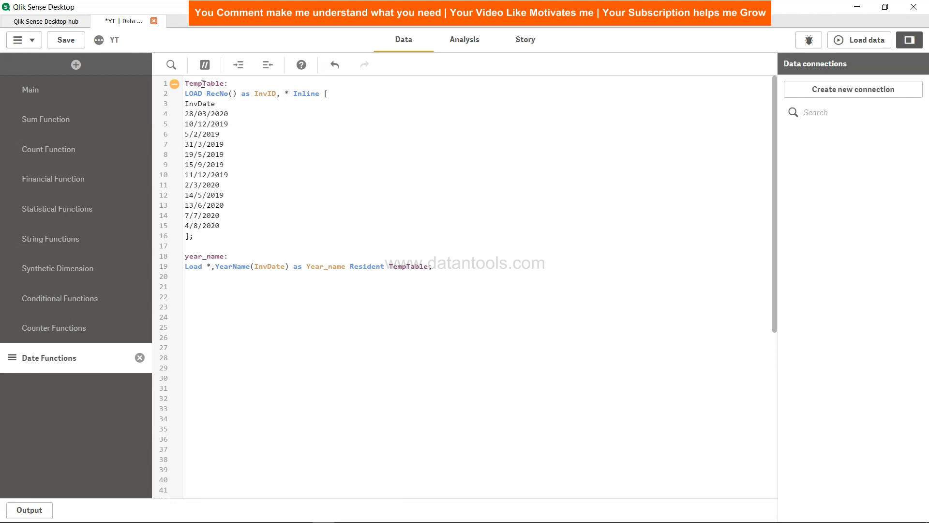
text(Drop )
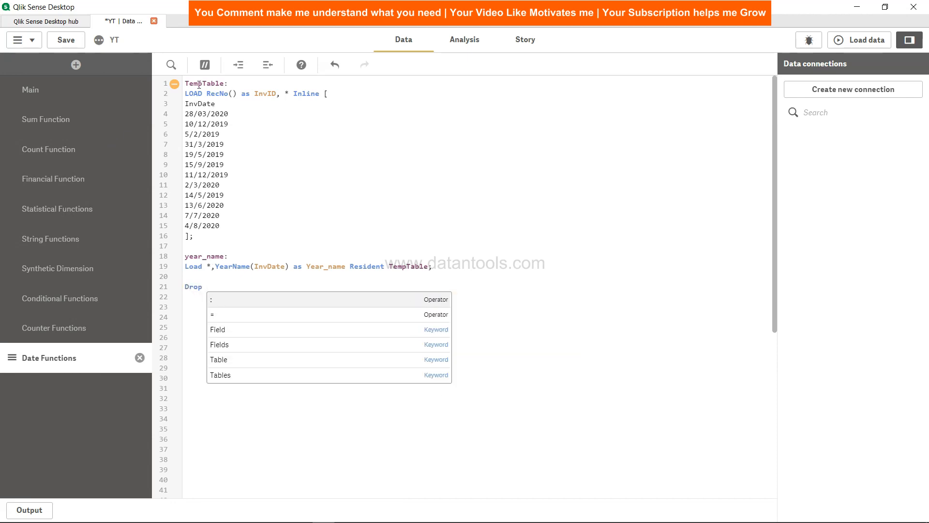
text(Tab)
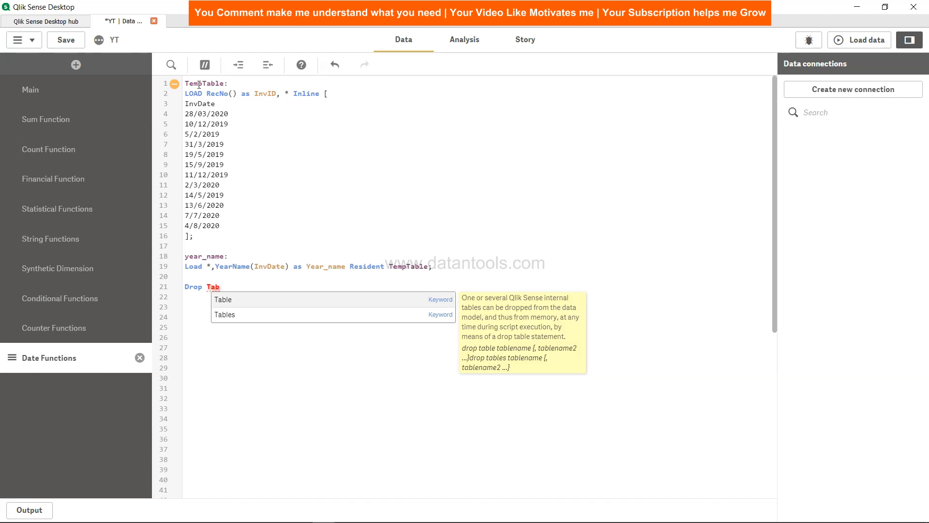
text(le TempTable;)
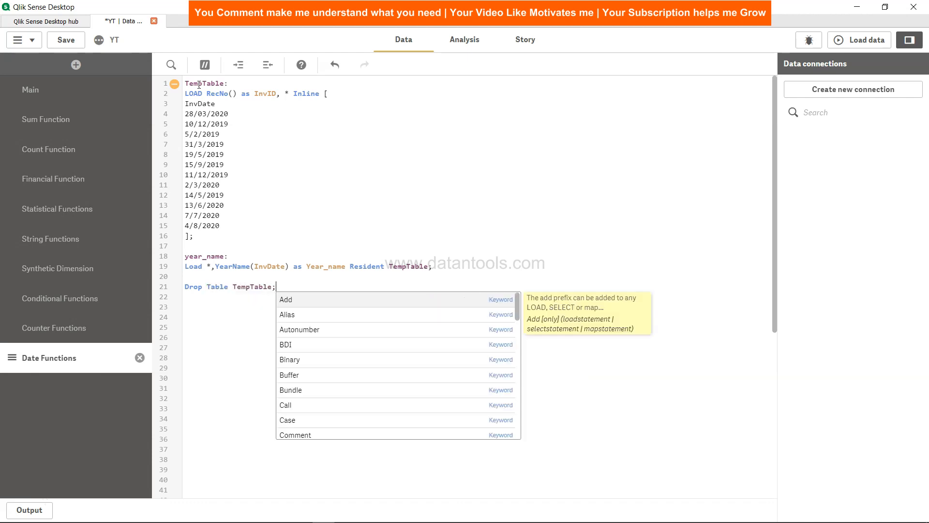
- Save the script, load the data and dismiss the load progress report
click(61, 40)
click(859, 40)
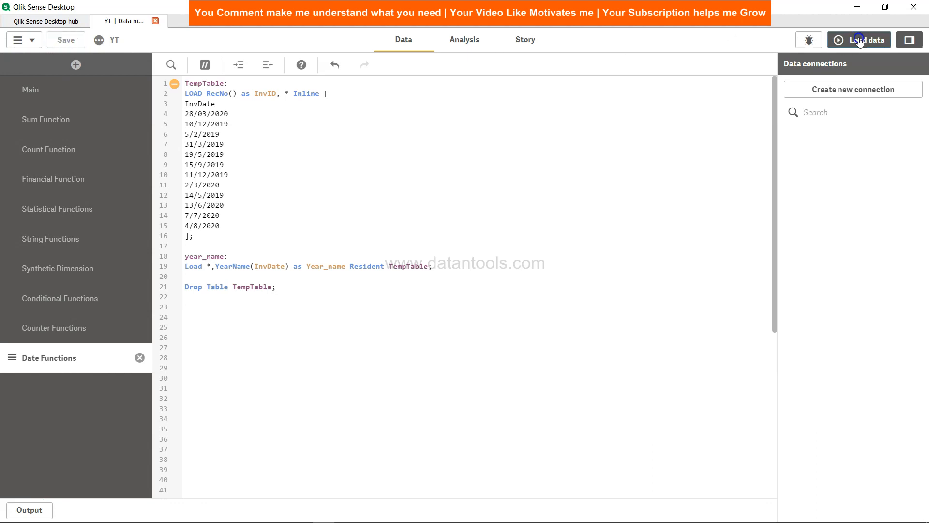
click(628, 455)
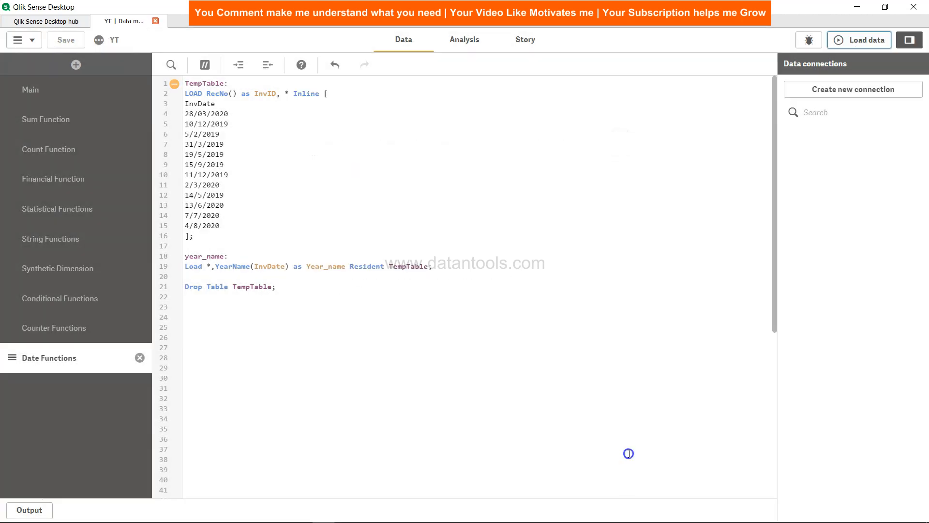
- Place a table with InvDate and Year_name columns below the syntax text on the analysis sheet, and extend it downward to fit all rows
click(472, 41)
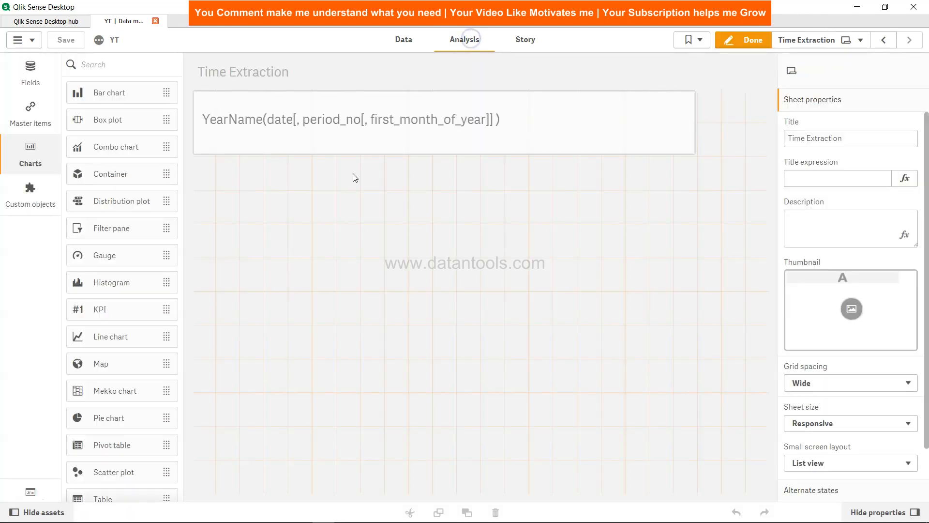
scroll(112, 459, down, 3)
drag(112, 406, 328, 207)
click(340, 236)
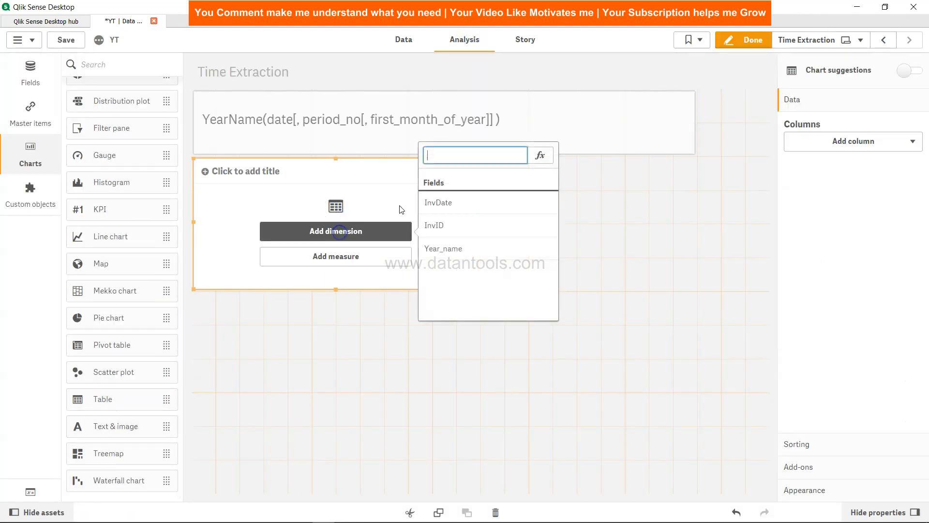
click(446, 204)
click(837, 168)
click(845, 192)
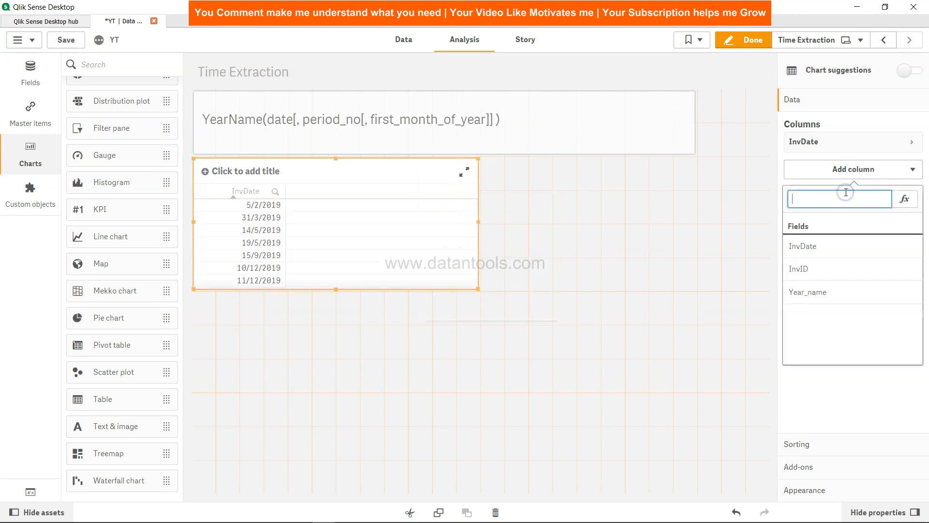
click(827, 290)
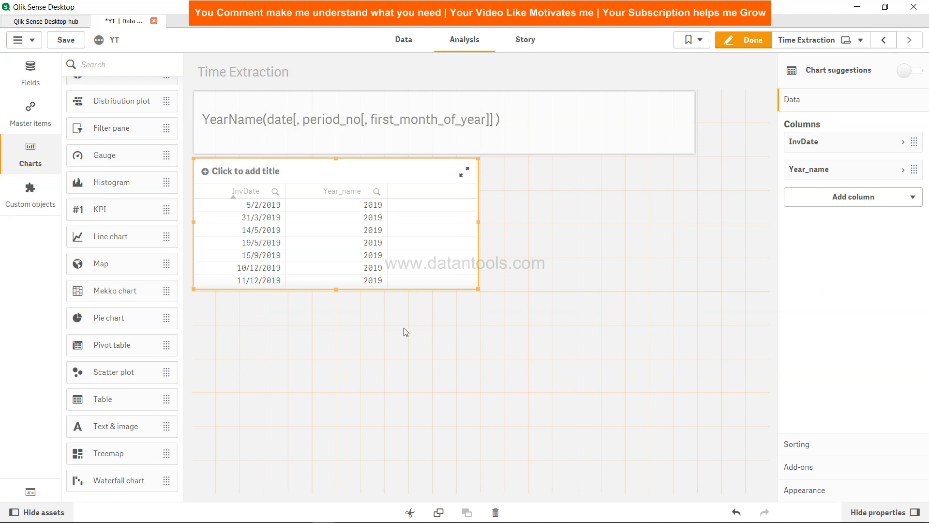
drag(335, 290, 344, 425)
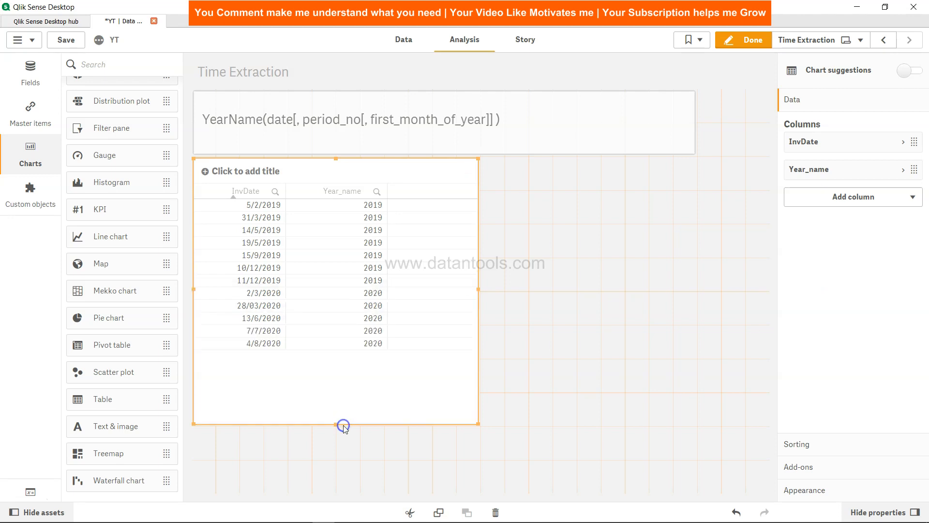
click(373, 349)
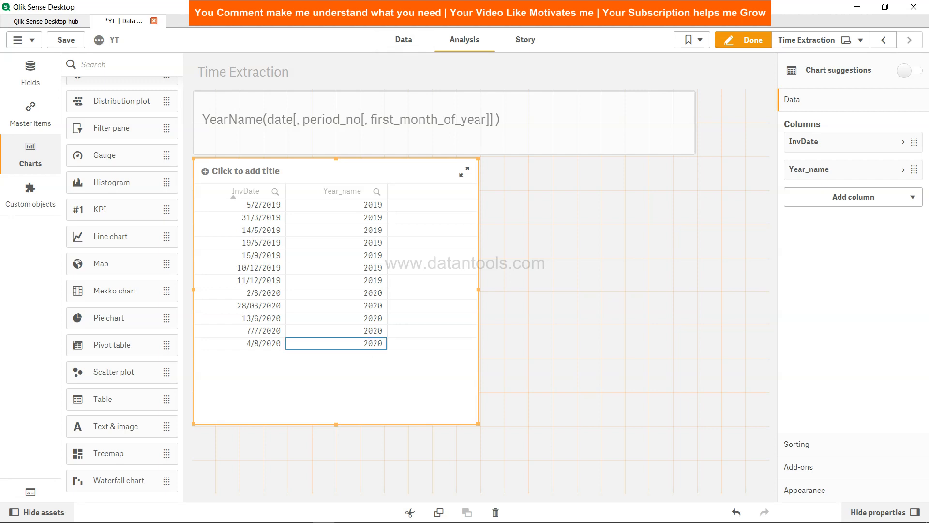
- In the load script, add -1 as the period_no argument after InvDate in the YearName function
click(409, 40)
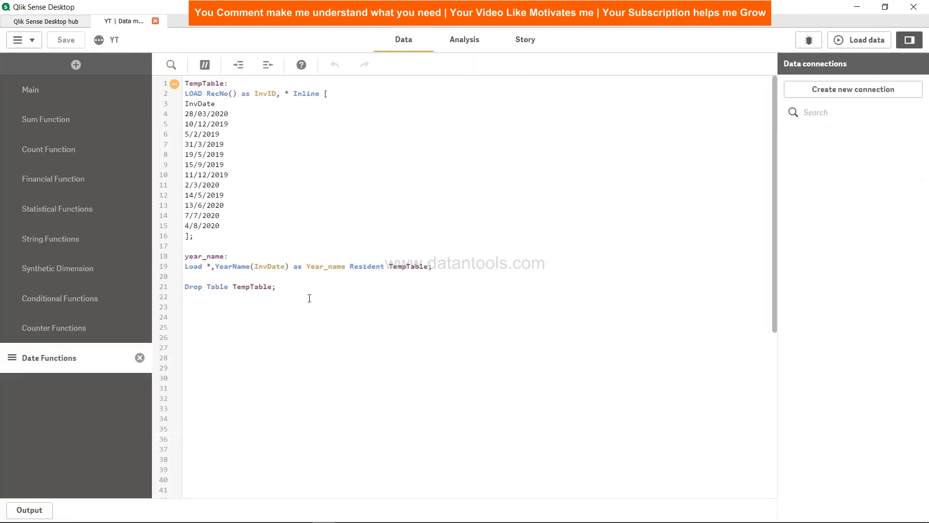
click(285, 270)
text(,-1)
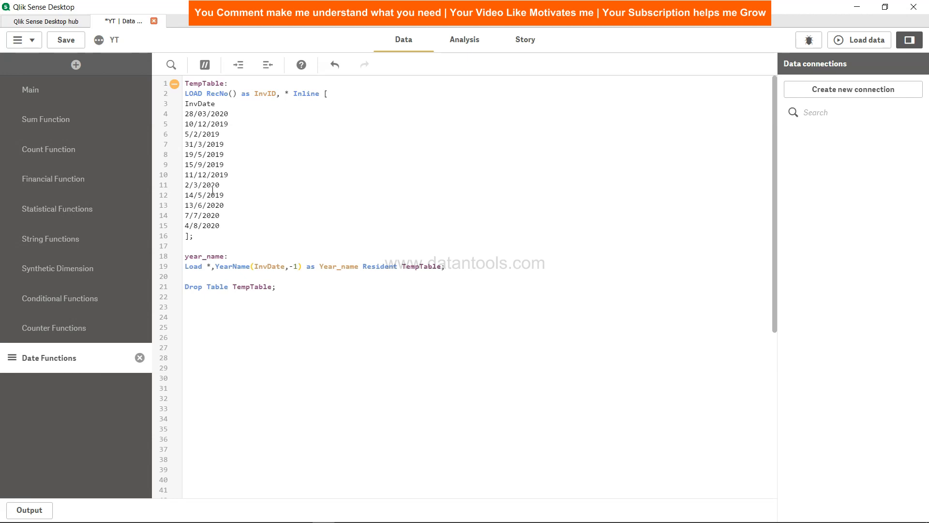
- Save the script and reload the data with the -1 period offset, and view the Year_name column on the sheet
click(67, 40)
click(858, 46)
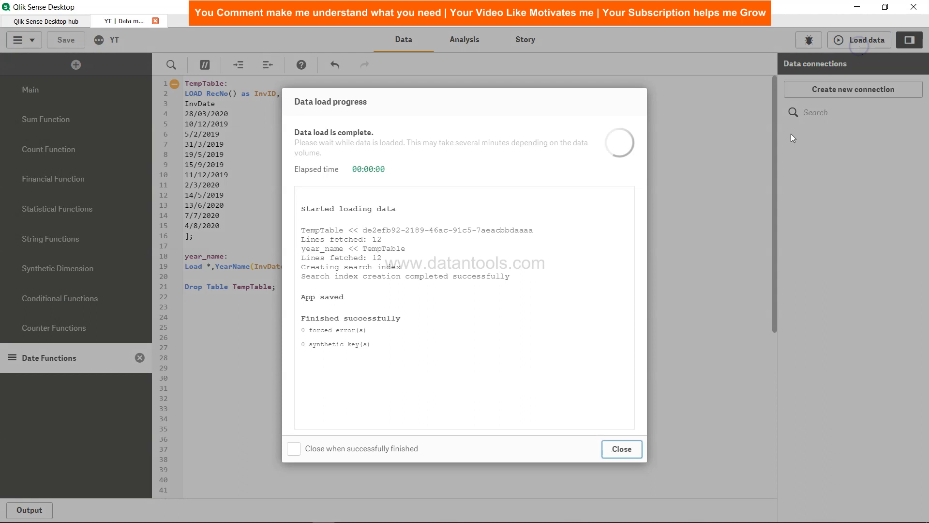
click(627, 450)
click(468, 39)
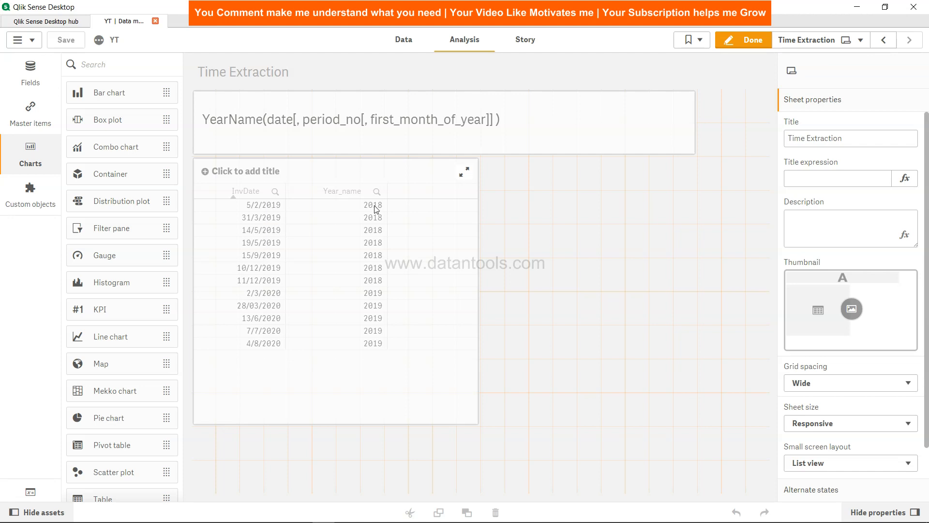
- Change the YearName call in the load script to YearName(InvDate,0,3), with period_no 0 and first_month_of_year 3
click(403, 39)
click(294, 266)
key(BackSpace)
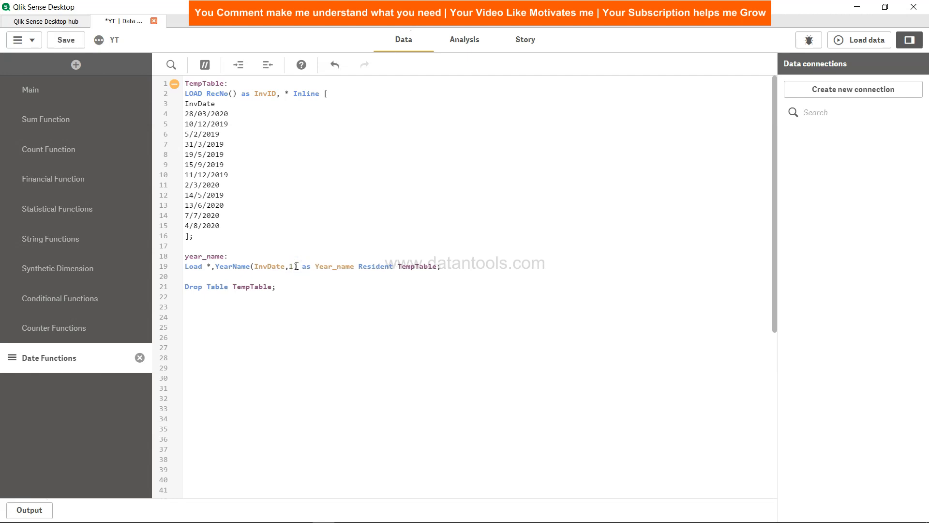
text())
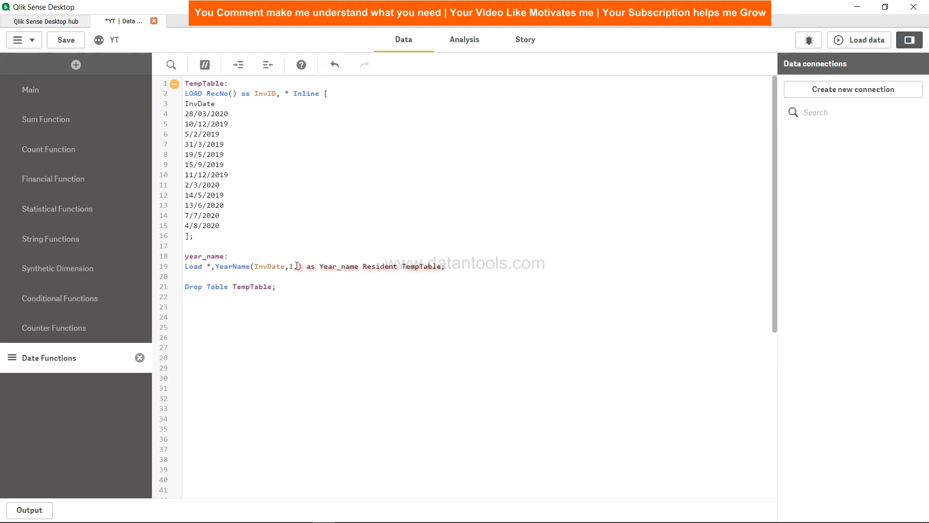
text(3)
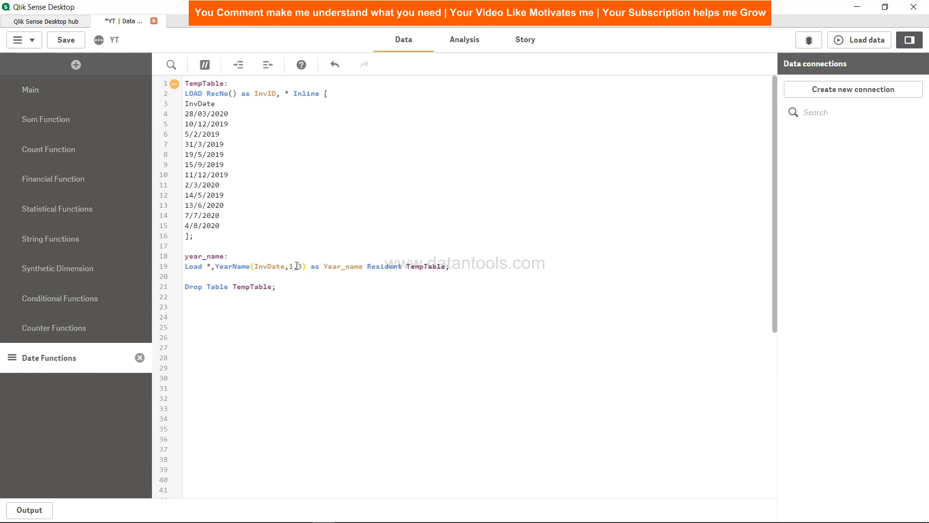
key(BackSpace)
text(0)
- Save and reload the data with the March year start, and check the sheet's Year_name column before returning to the load script
click(66, 44)
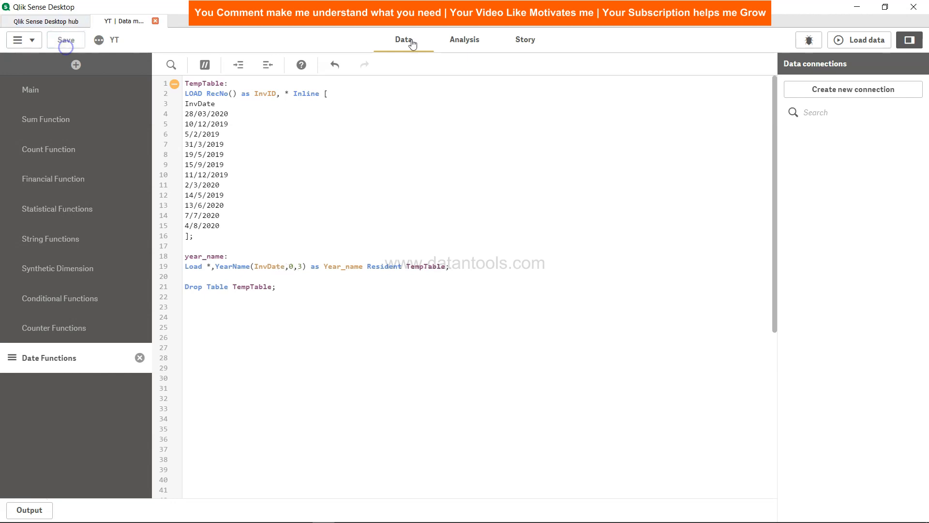
click(863, 43)
click(622, 449)
click(459, 41)
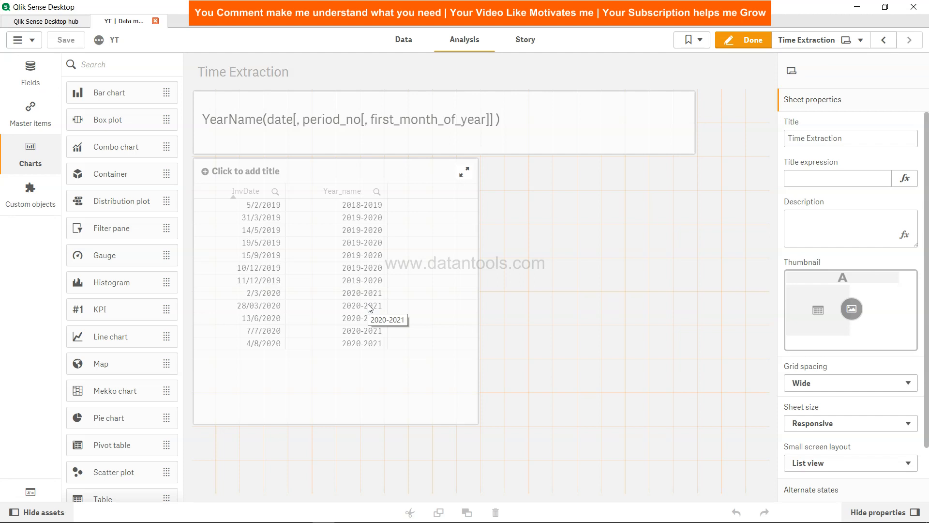
click(410, 41)
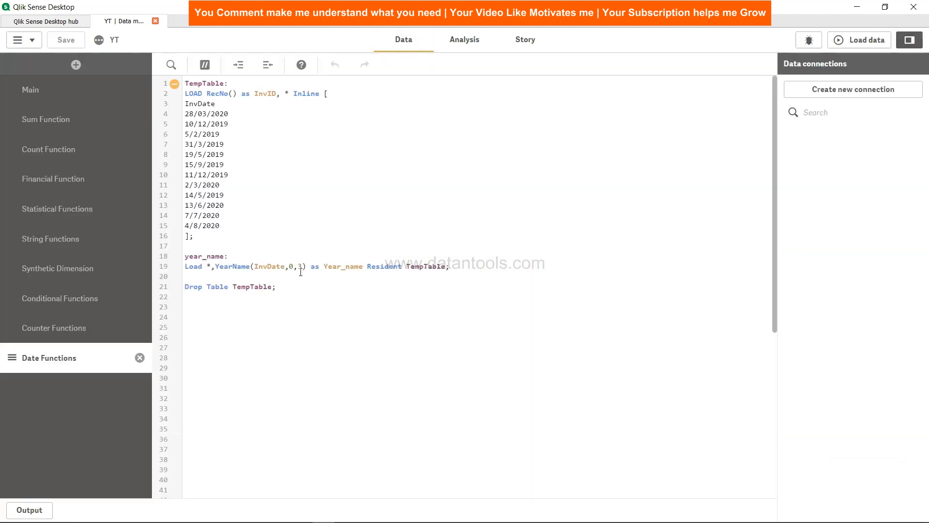